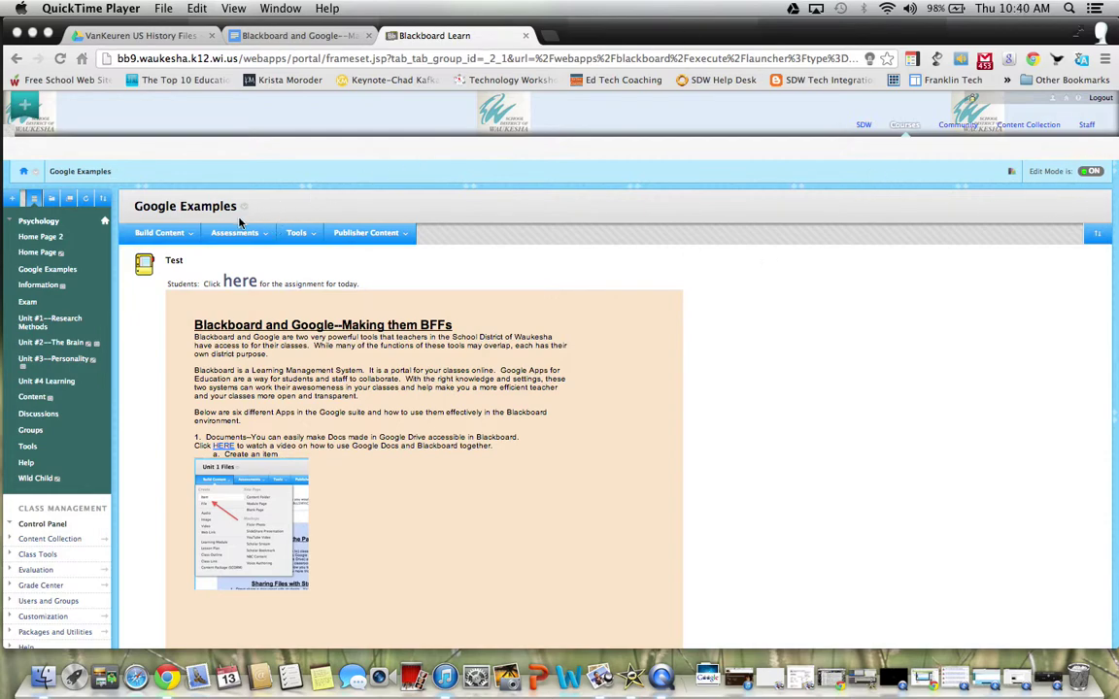
Create a new content item in Google Examples and name it "Test Folder"
click(188, 236)
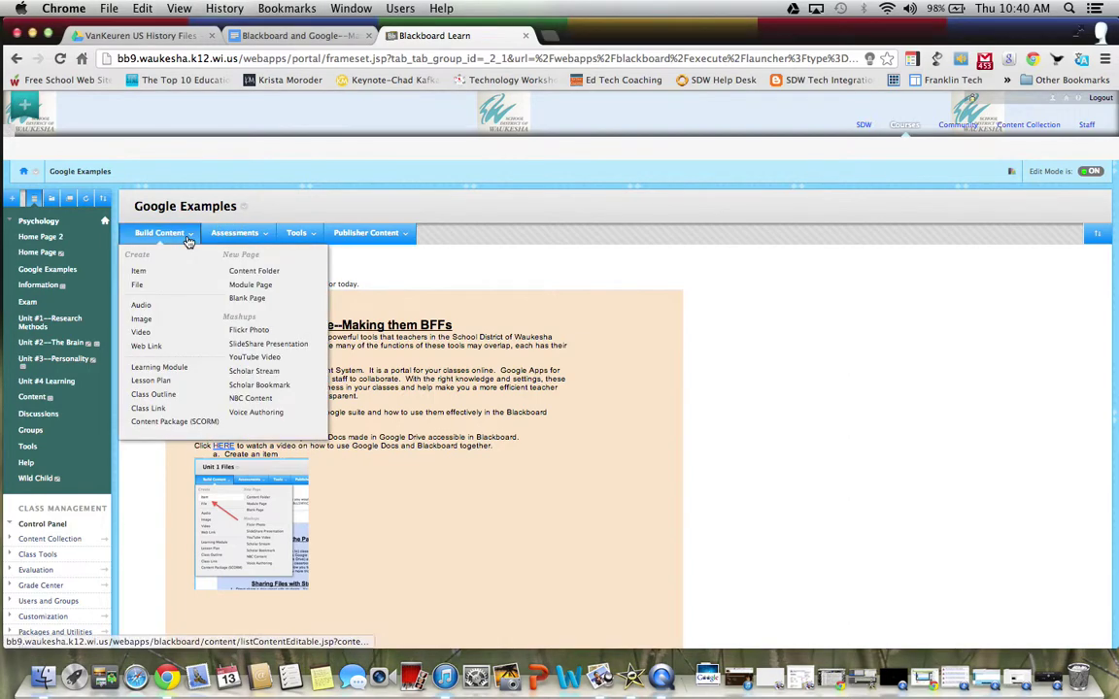
click(141, 272)
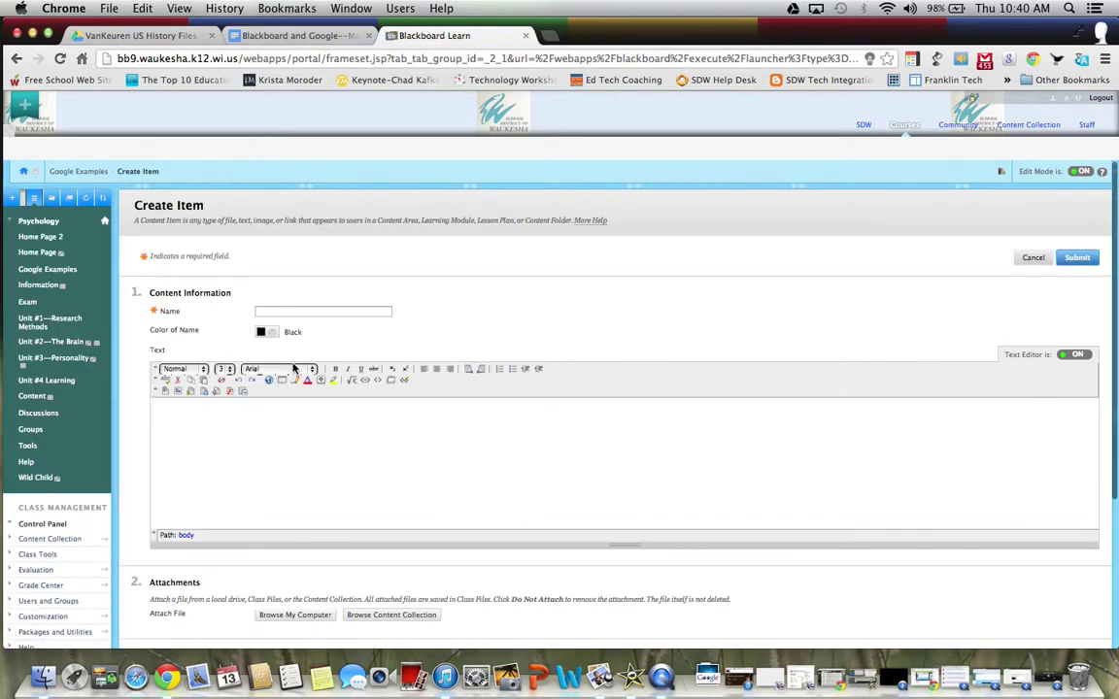
click(315, 311)
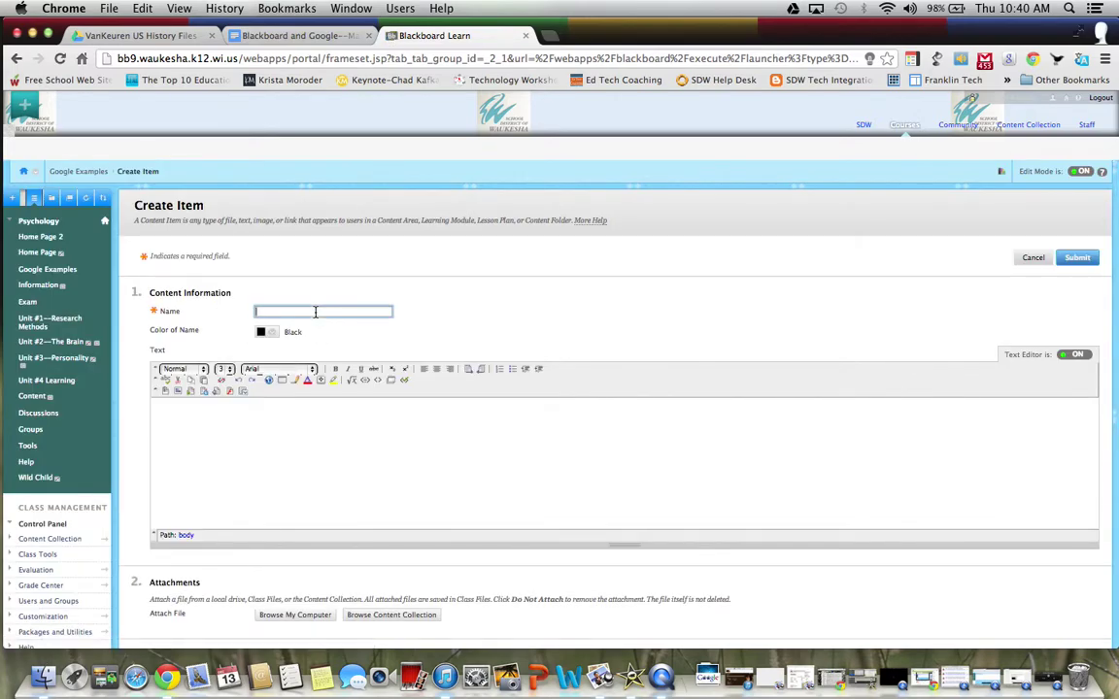
text(Test)
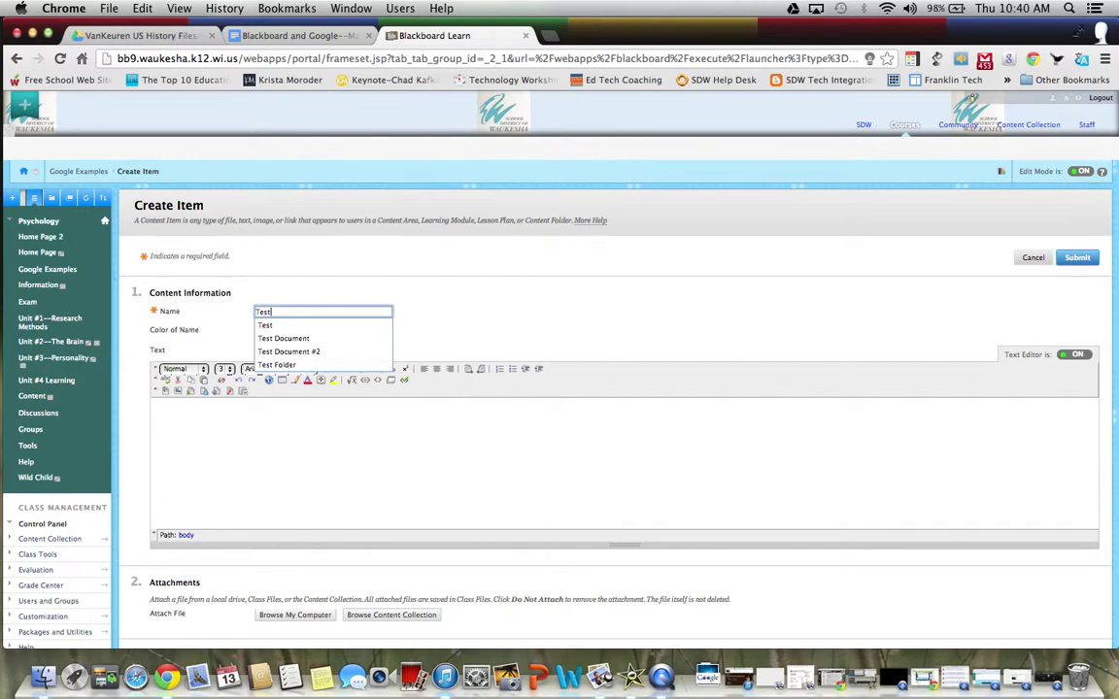
text( Folder)
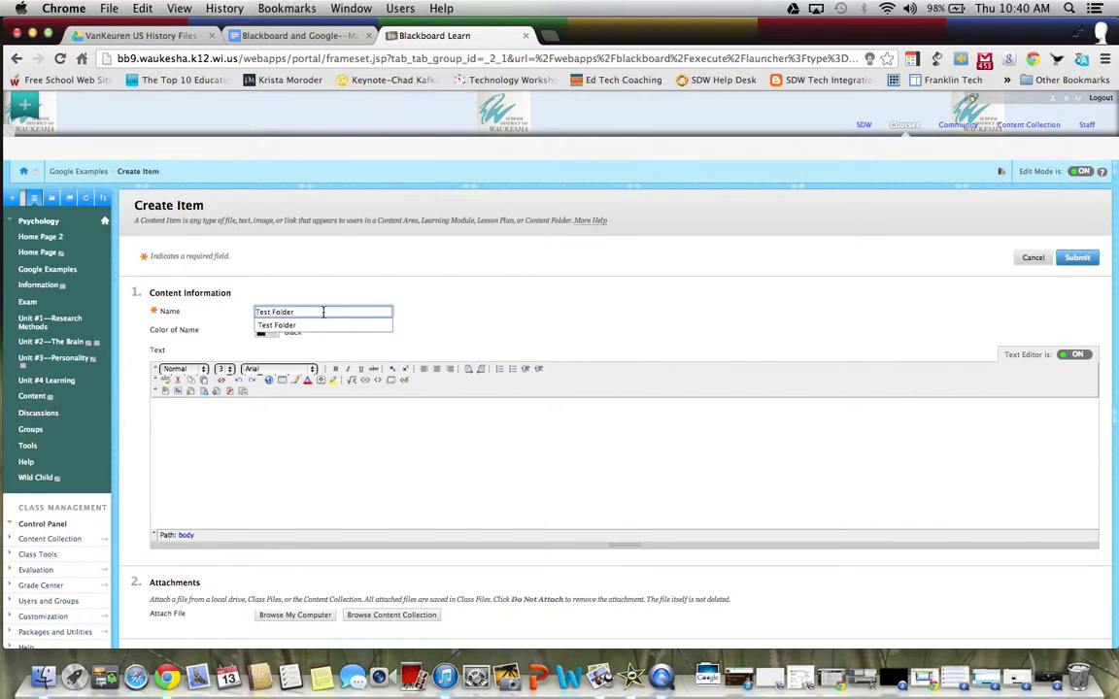
click(311, 276)
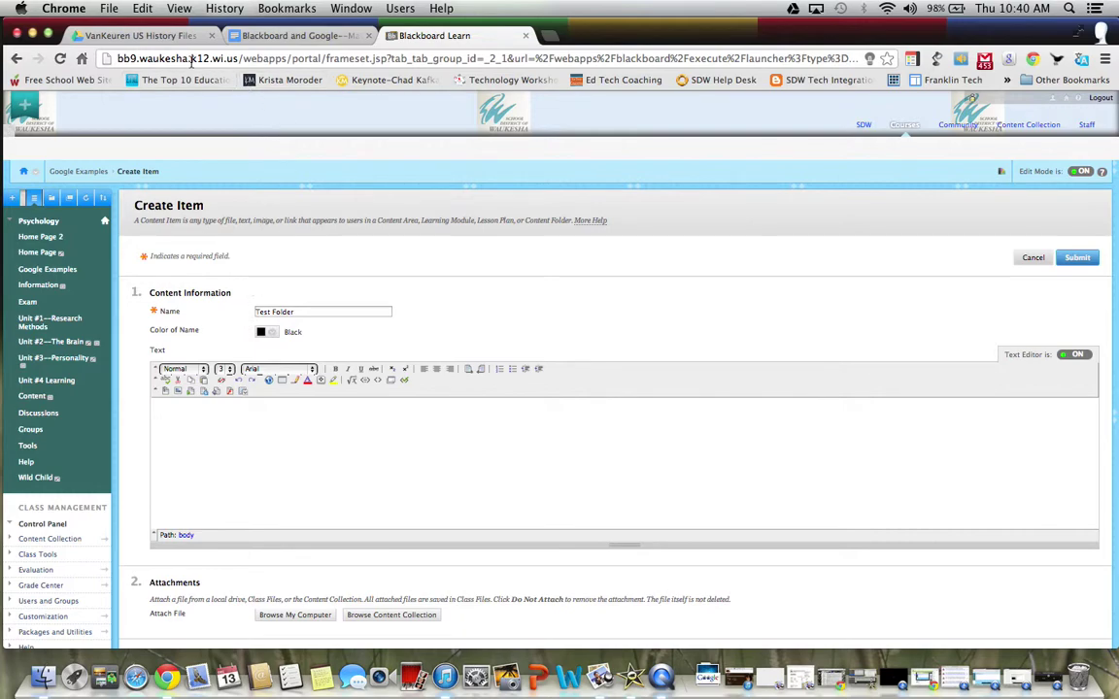
Switch to Google Drive and open the sharing settings of the US History Files folder
click(161, 40)
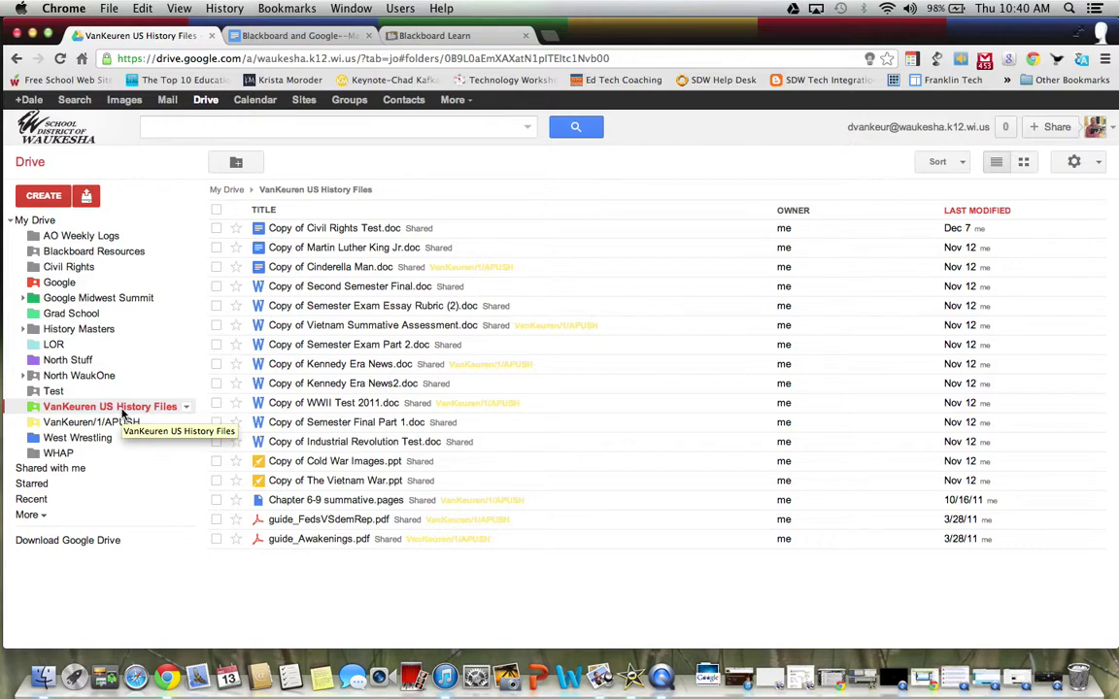
click(188, 409)
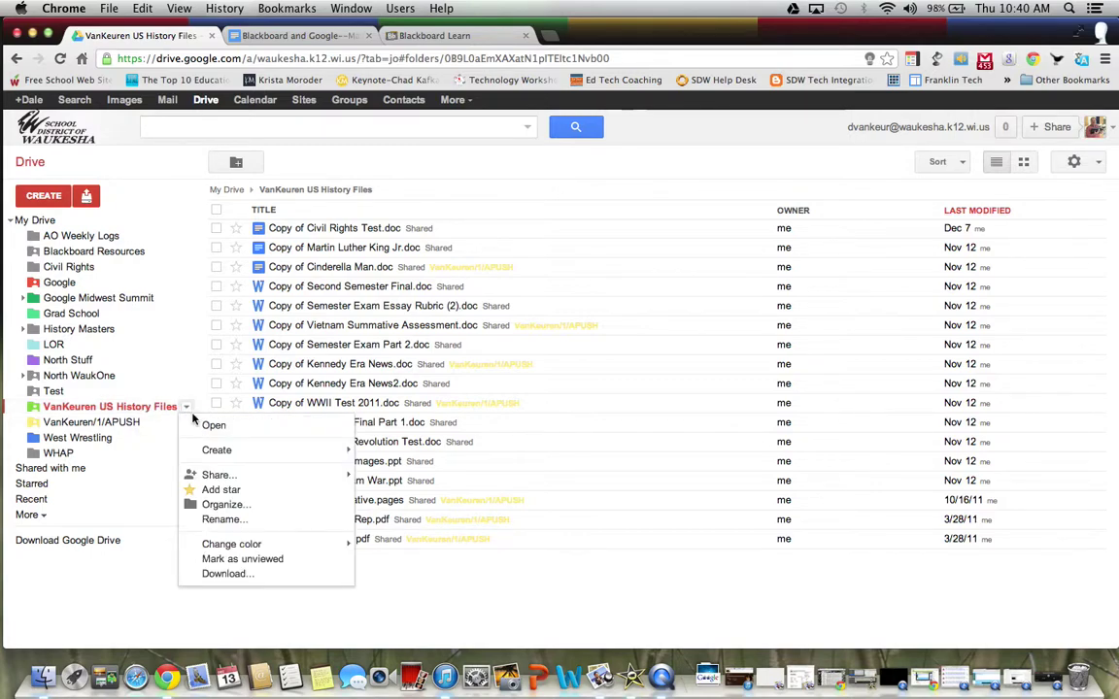
mouse_move(241, 480)
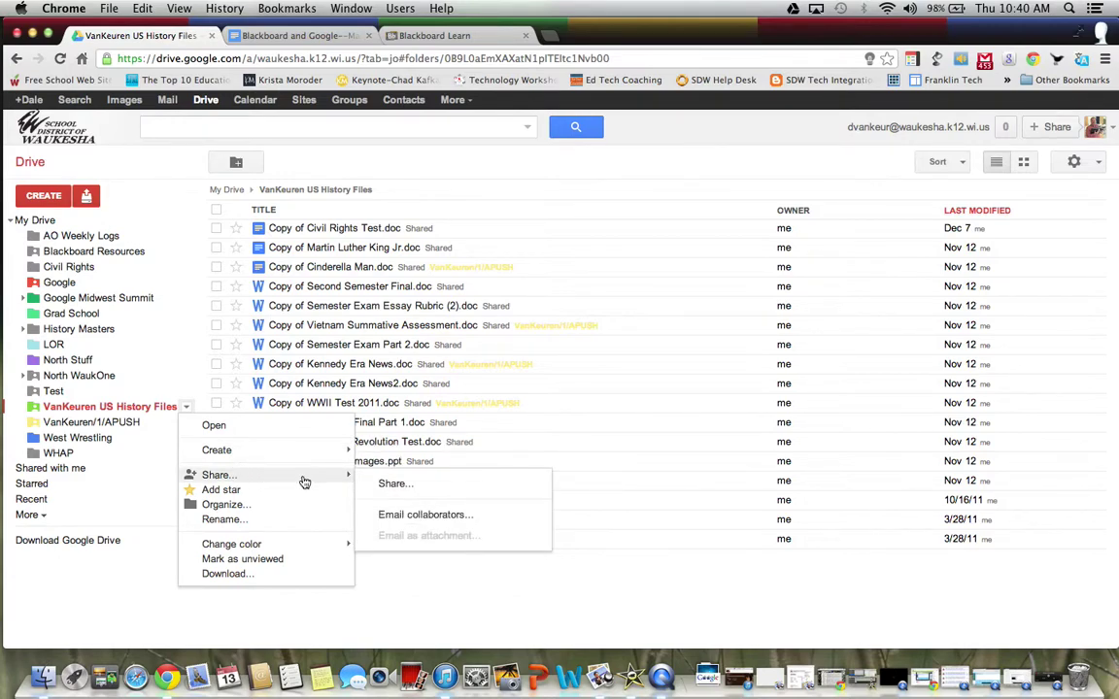
click(394, 484)
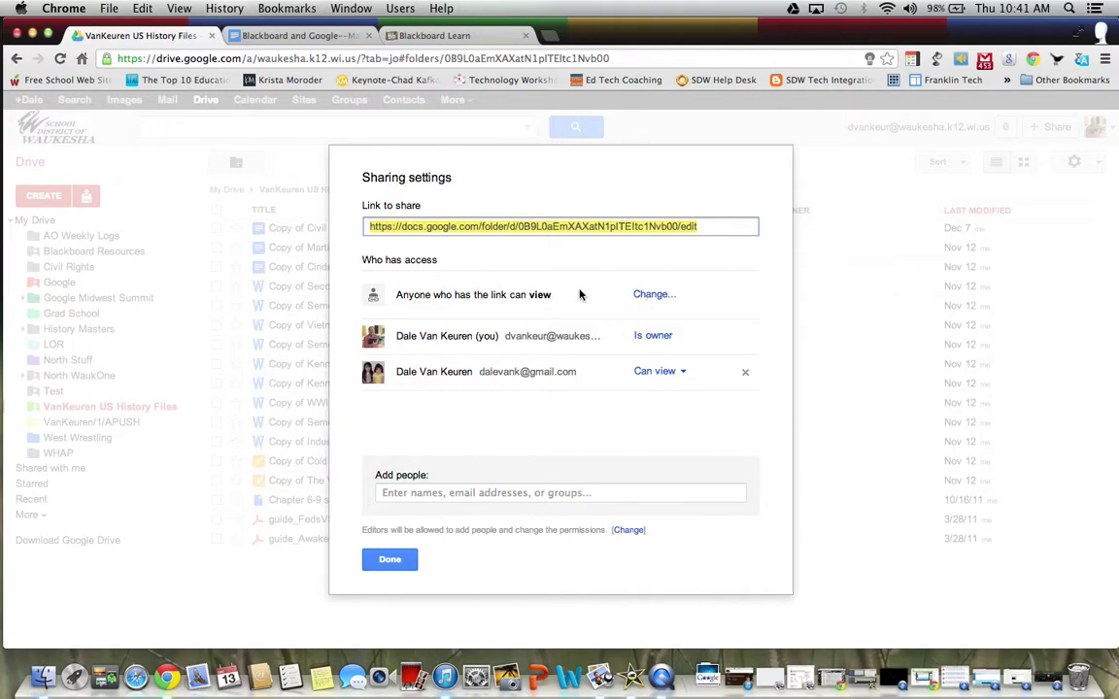
Set the folder's visibility to Anyone with the link, Can view, then copy its share link and close the sharing settings
click(641, 295)
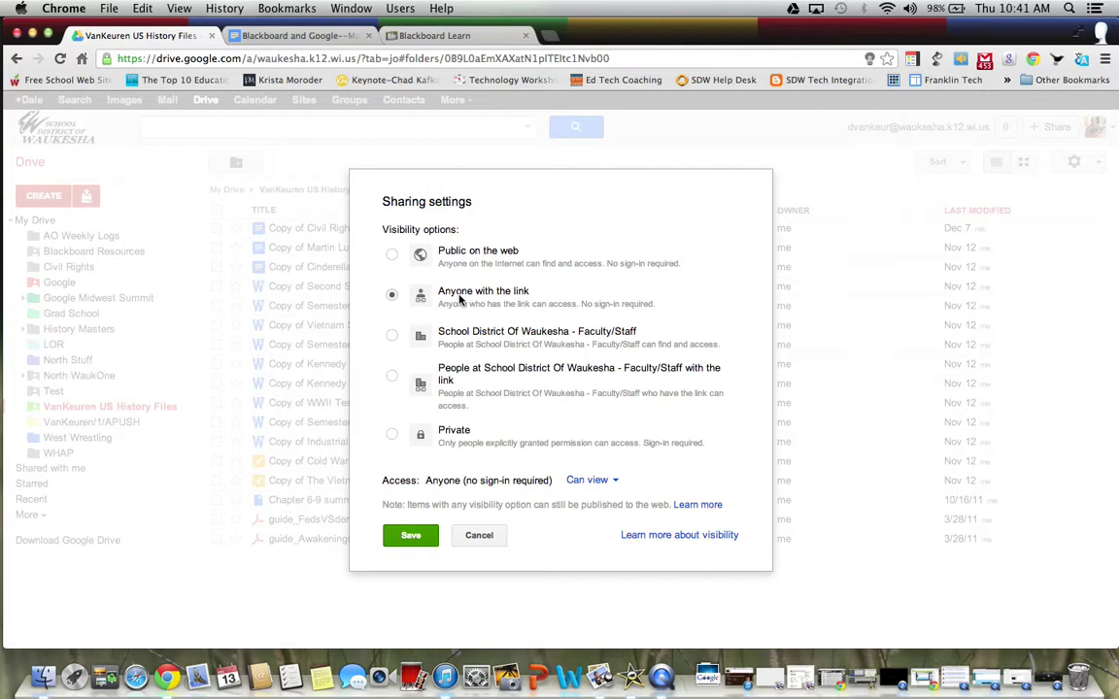
click(619, 481)
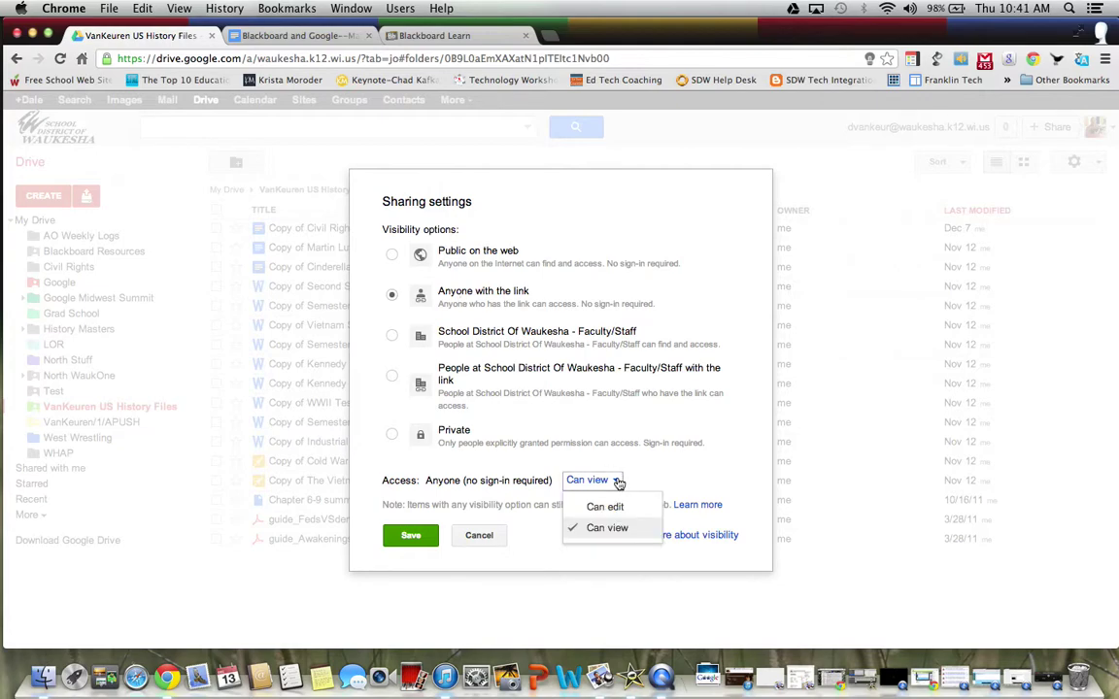
click(632, 533)
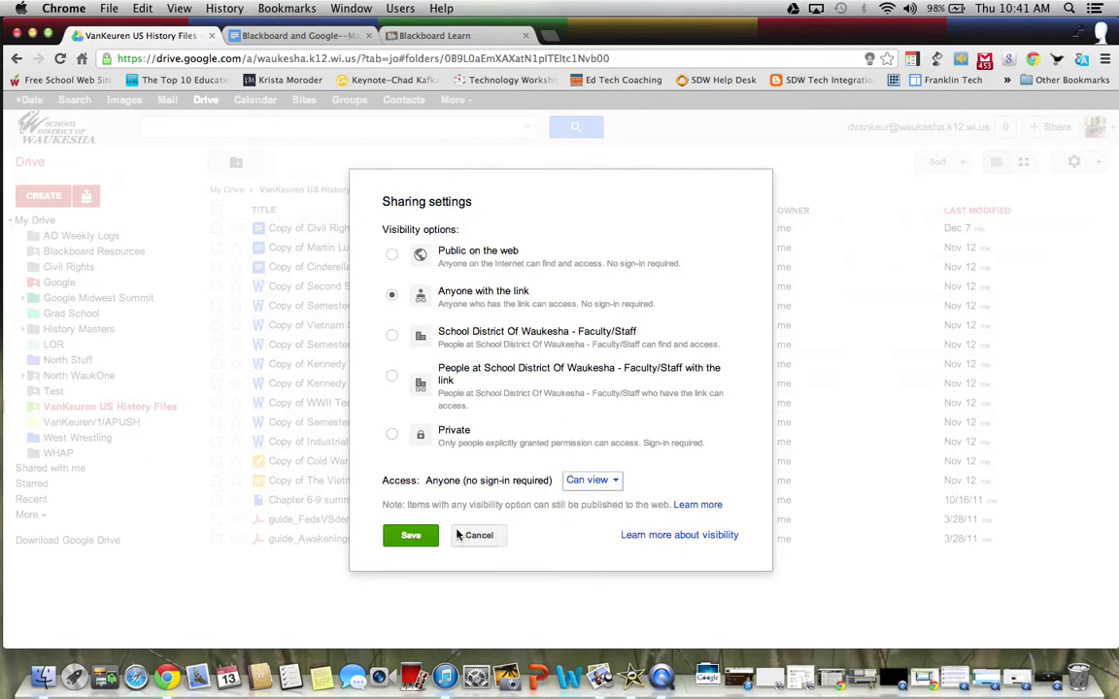
click(410, 535)
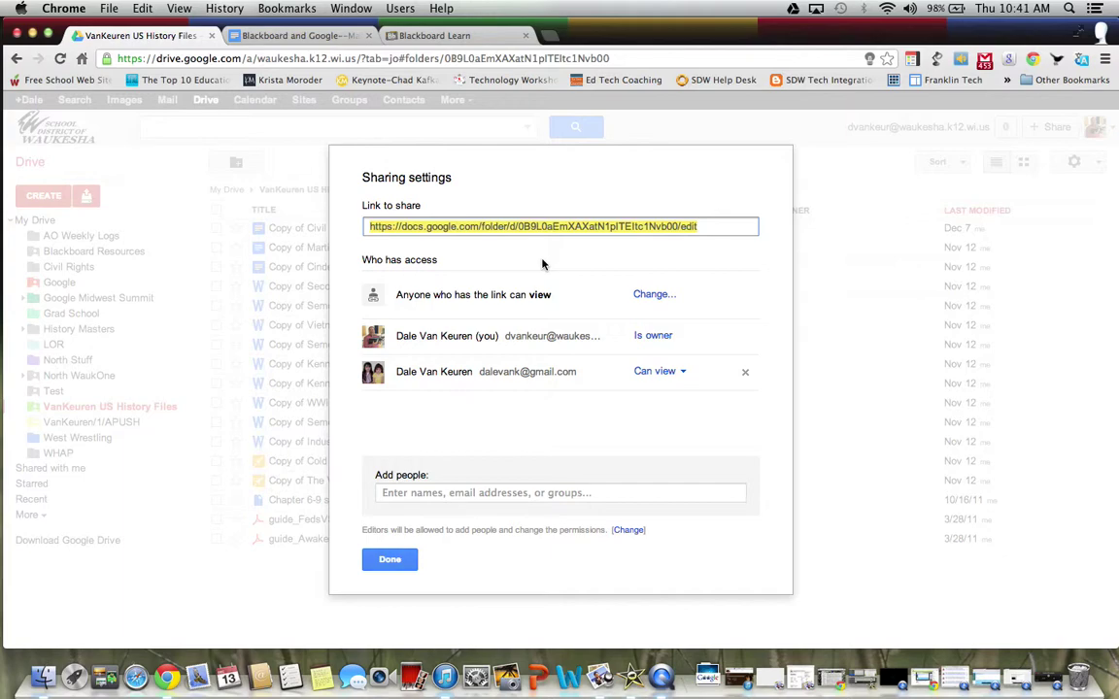
key(super+c)
click(389, 559)
Return to the Blackboard item and enter the text "Students click here for the folder of handouts."
click(408, 36)
click(275, 423)
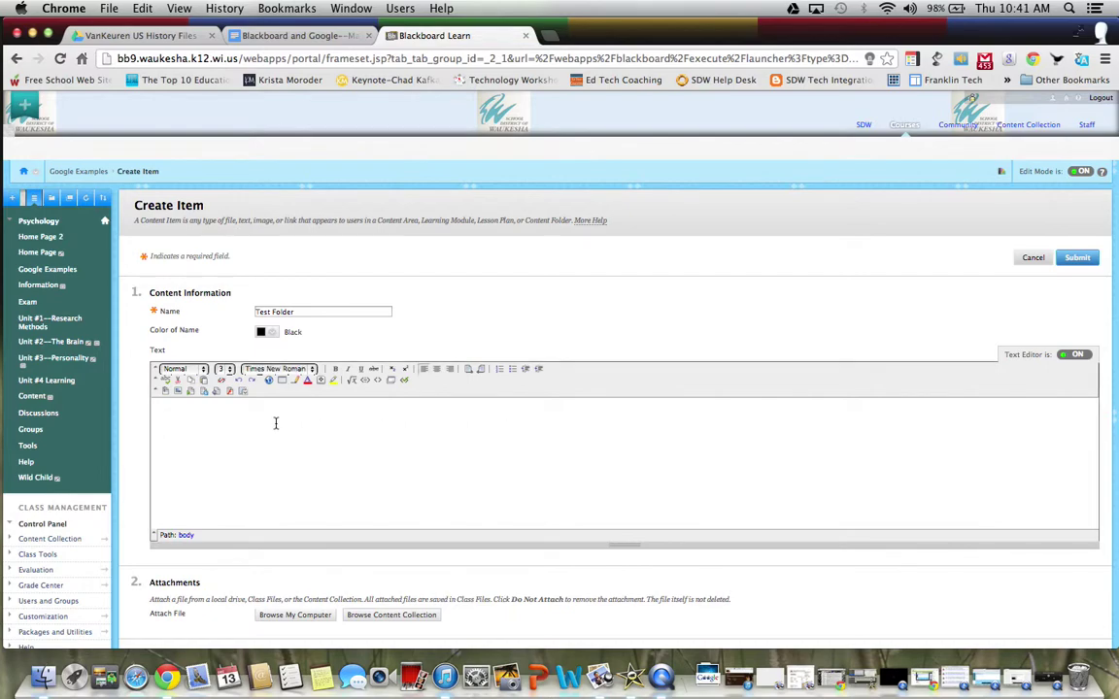
text(Students click here for the folder of handouts.)
Enlarge the word "here" in the item text to font size 7
click(206, 408)
drag(225, 408, 209, 408)
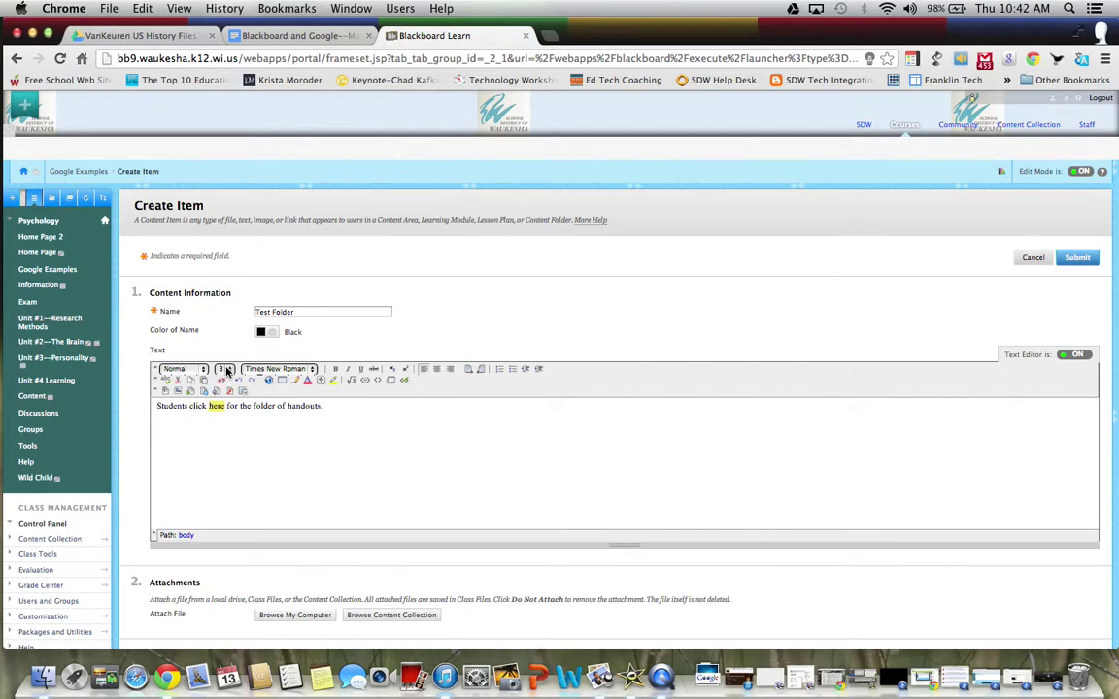
click(226, 370)
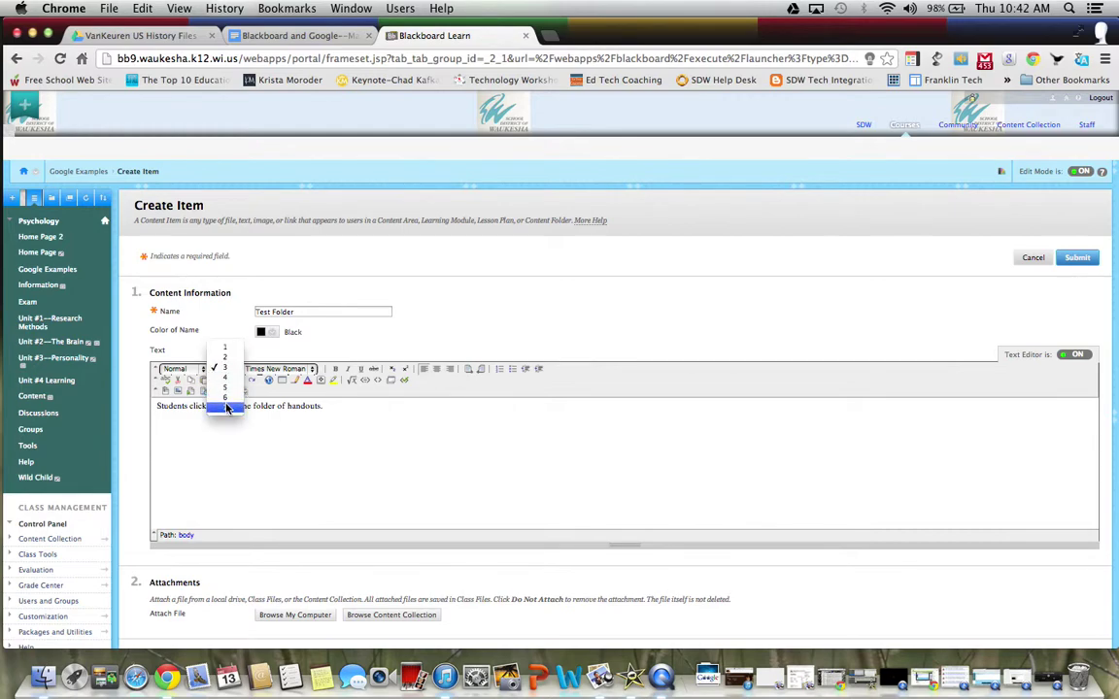
click(225, 407)
click(252, 417)
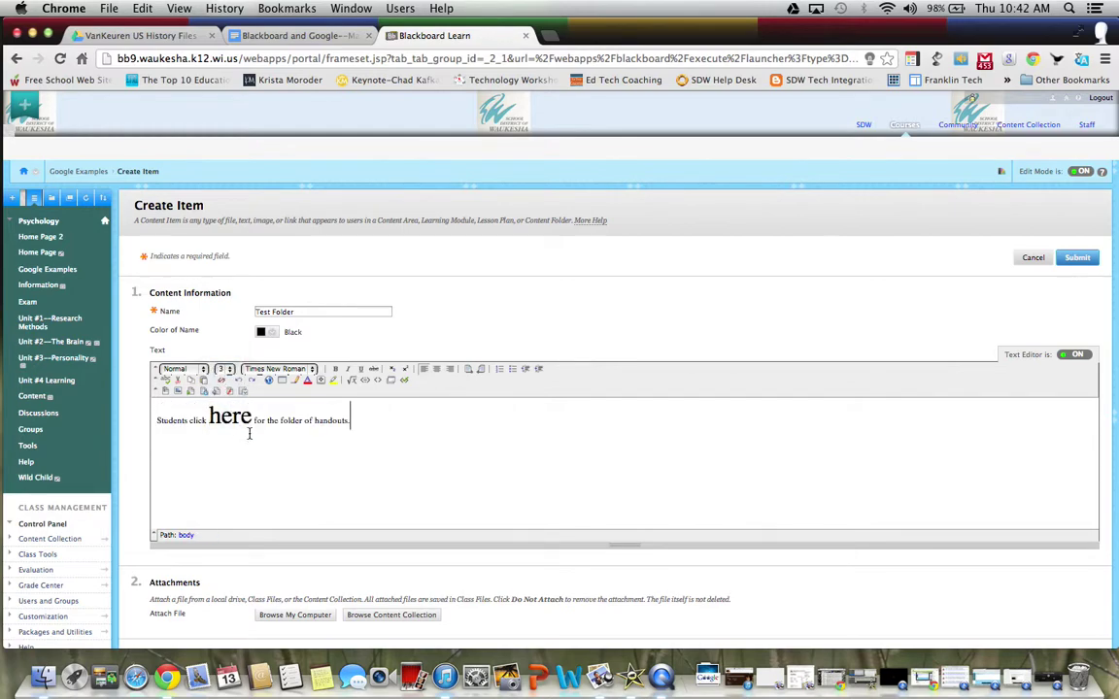
drag(251, 417, 210, 415)
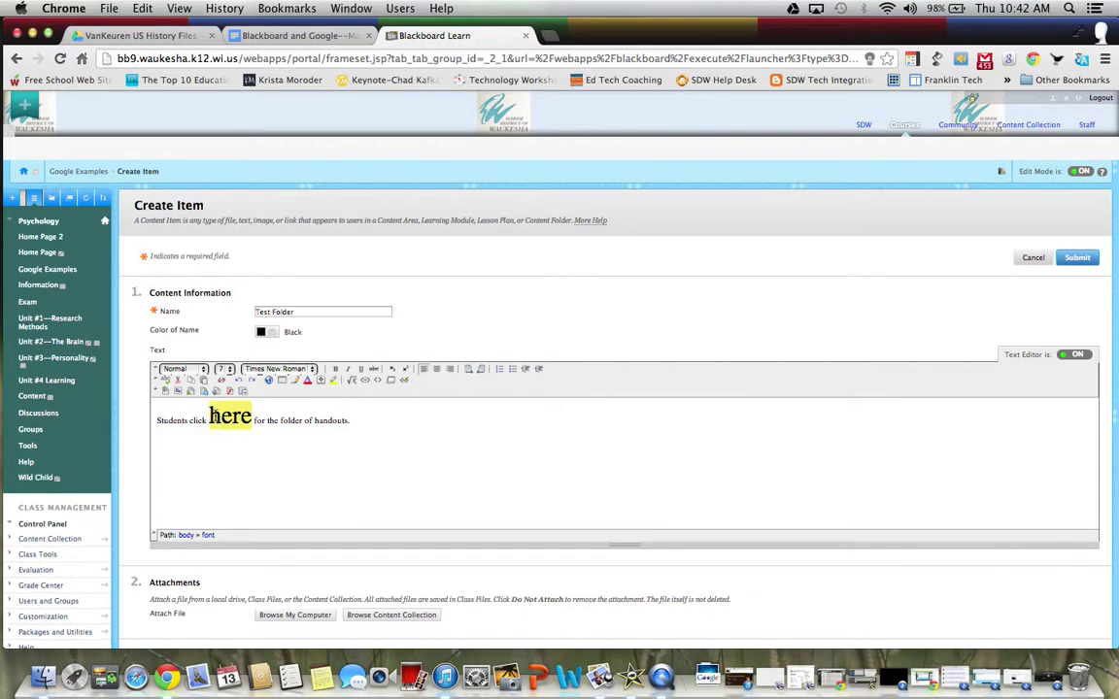
click(270, 381)
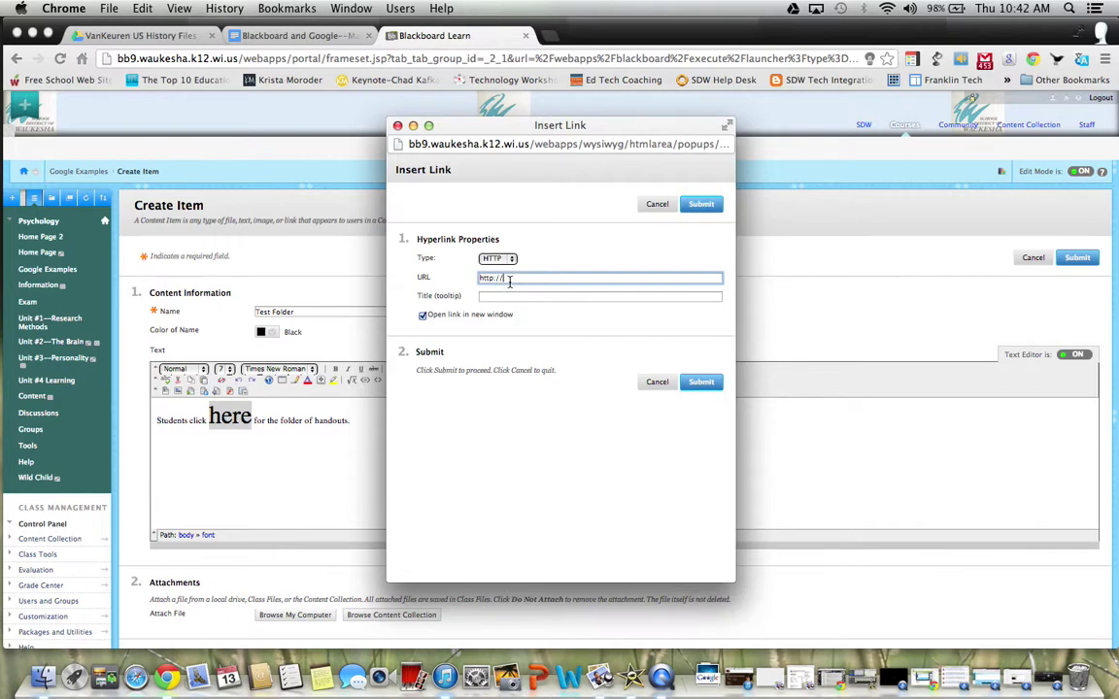
drag(508, 279, 475, 280)
key(BackSpace)
key(super+v)
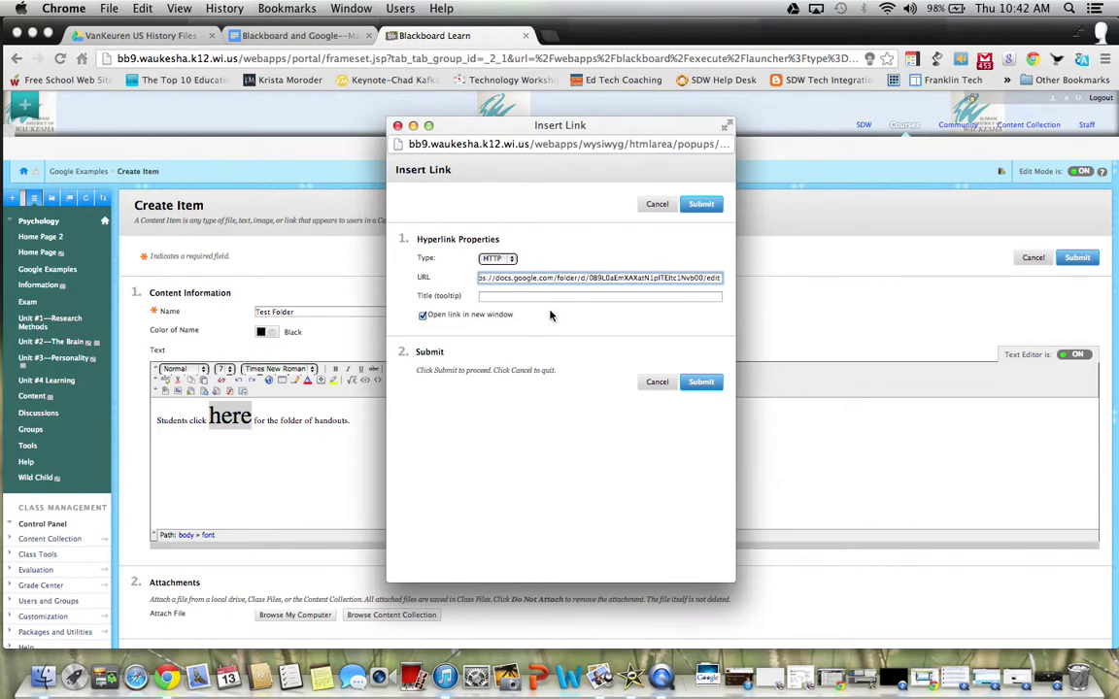
click(700, 382)
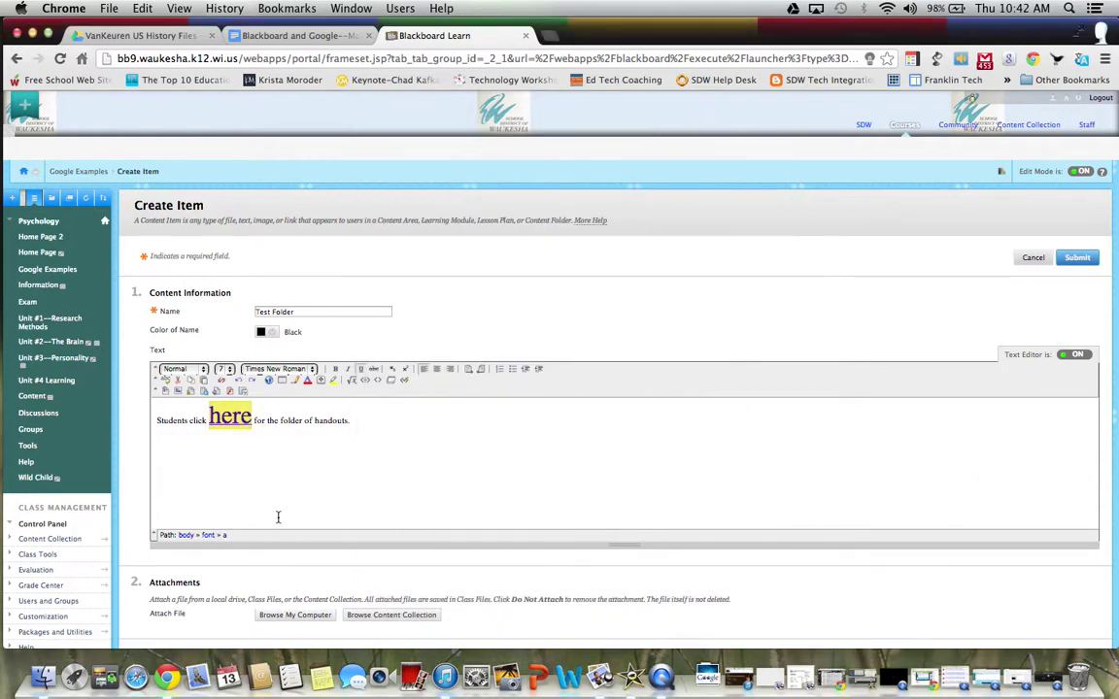
click(262, 452)
Submit the Test Folder item with its default attachment and display options
scroll(309, 490, down, 1)
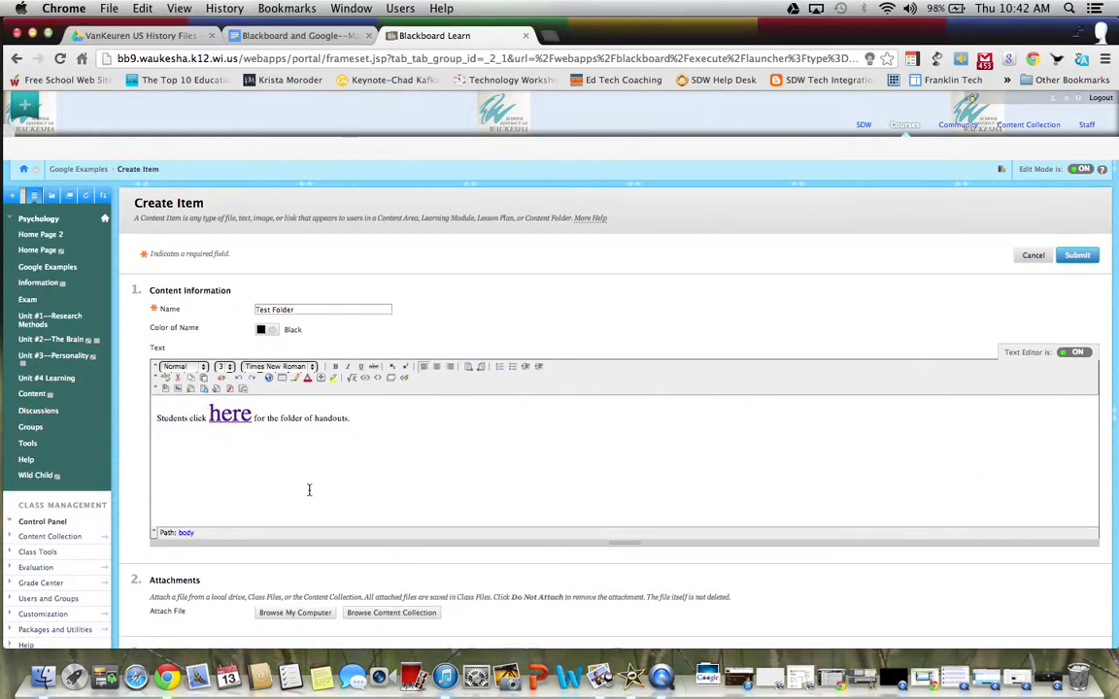
scroll(309, 491, down, 5)
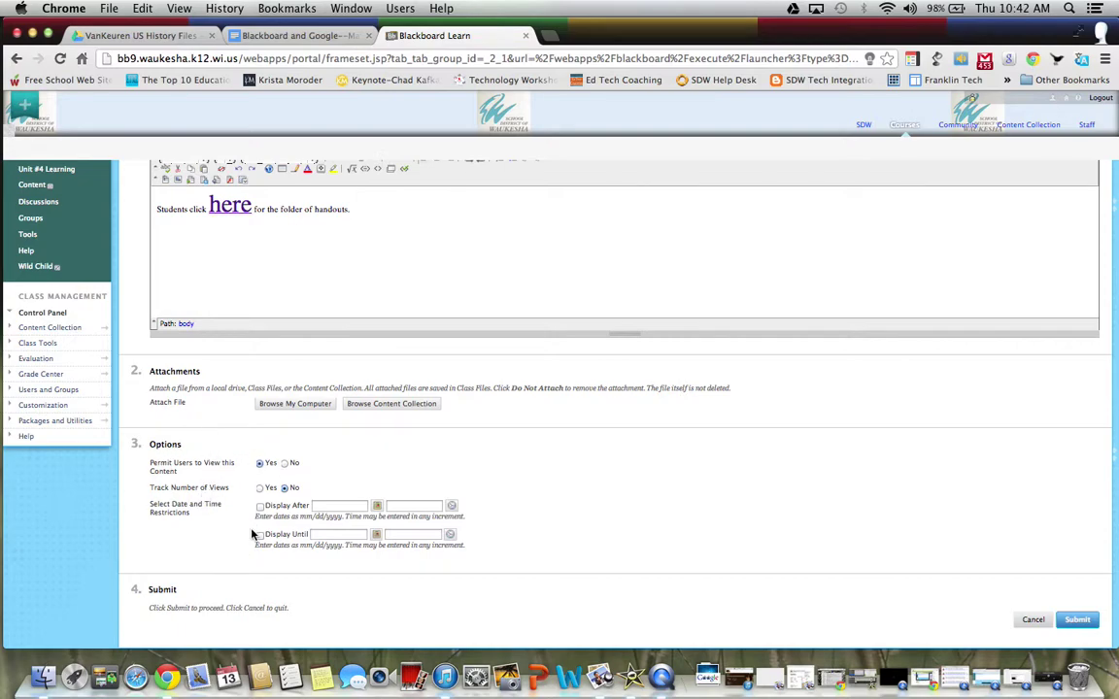
click(1073, 619)
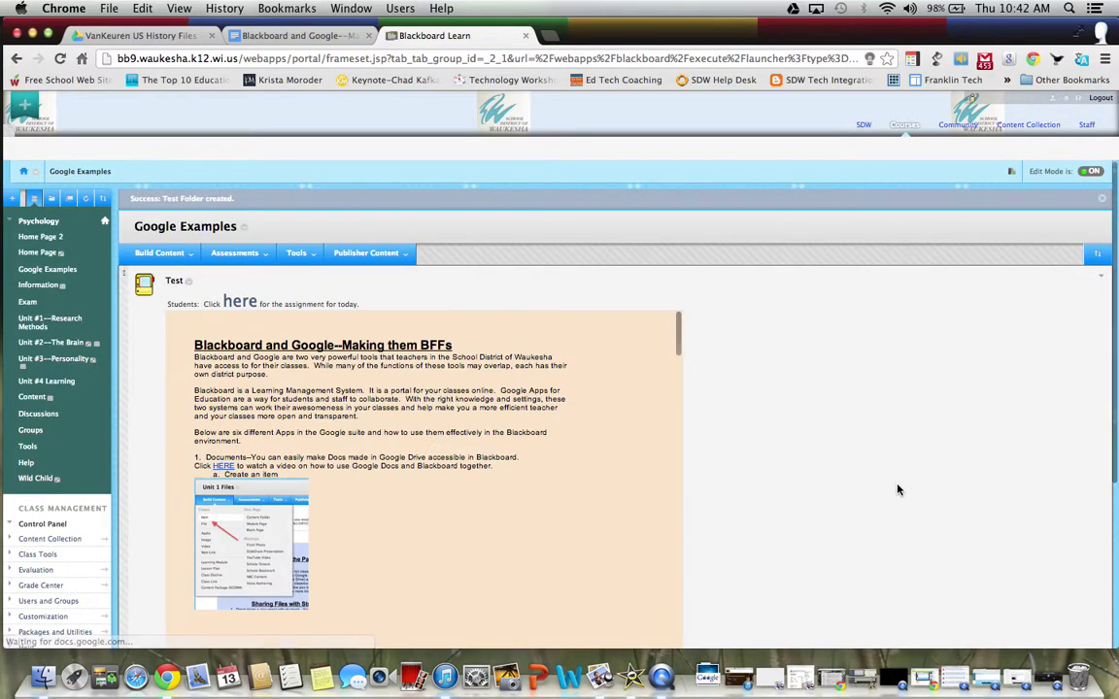
Open the "here" link in the Test Folder item and look through the shared folder's files
scroll(899, 490, down, 3)
scroll(843, 439, down, 5)
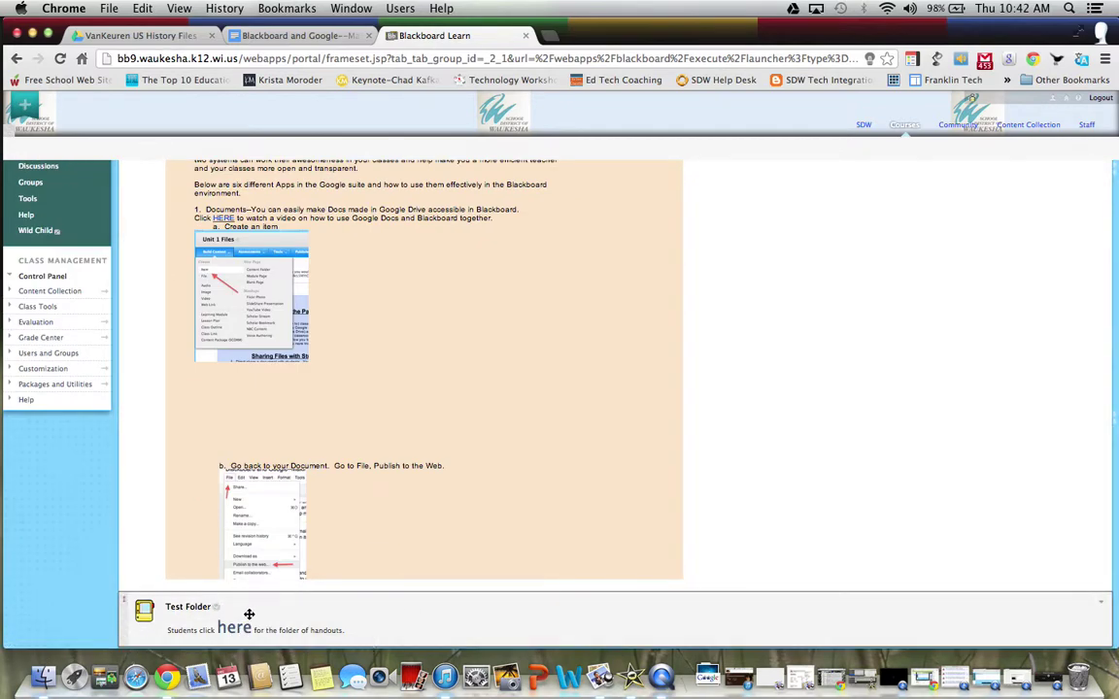
click(236, 629)
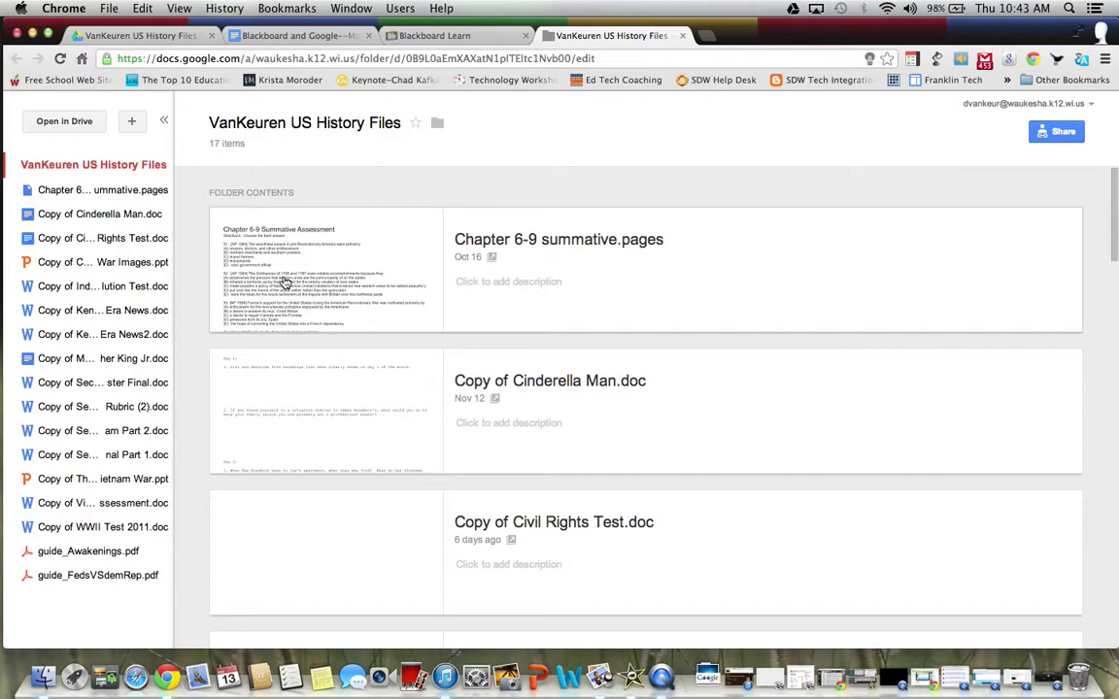
scroll(352, 394, down, 10)
scroll(352, 397, down, 9)
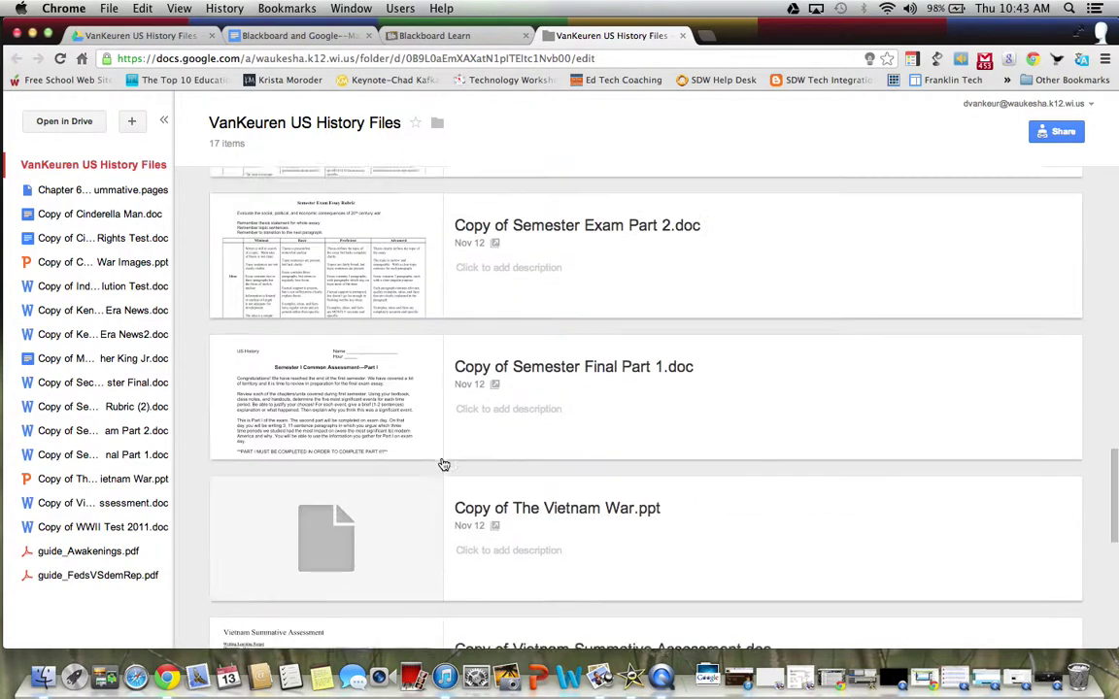
scroll(418, 447, down, 4)
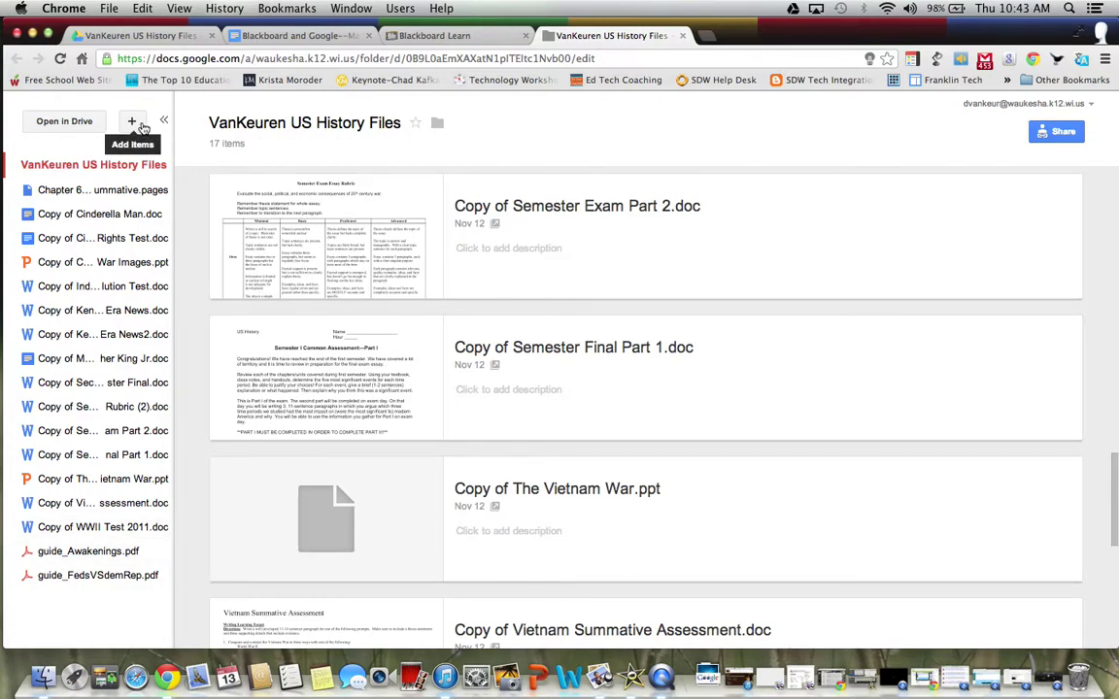
Open the shared US History folder in Google Drive and bring up its Organize options
click(64, 121)
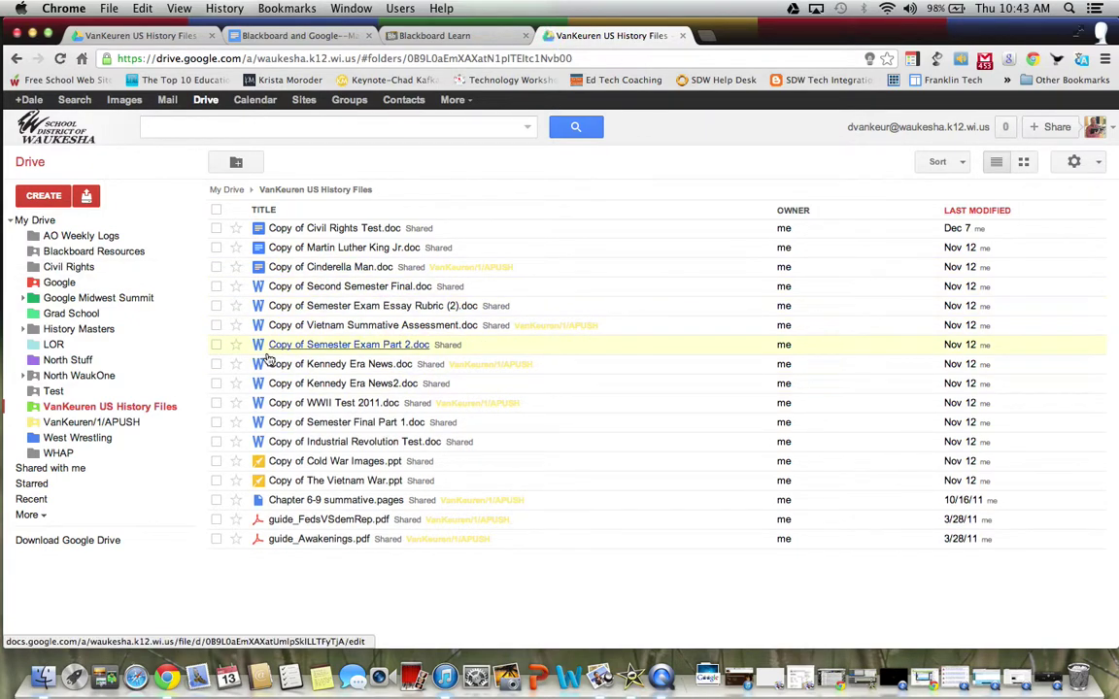
click(186, 409)
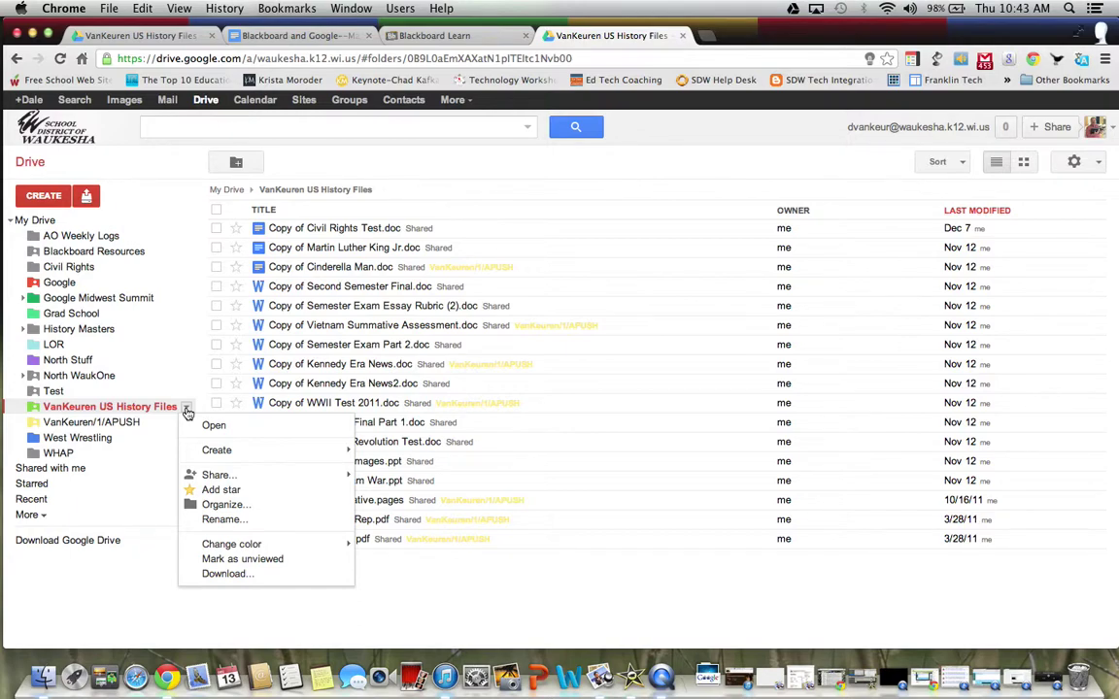
click(223, 505)
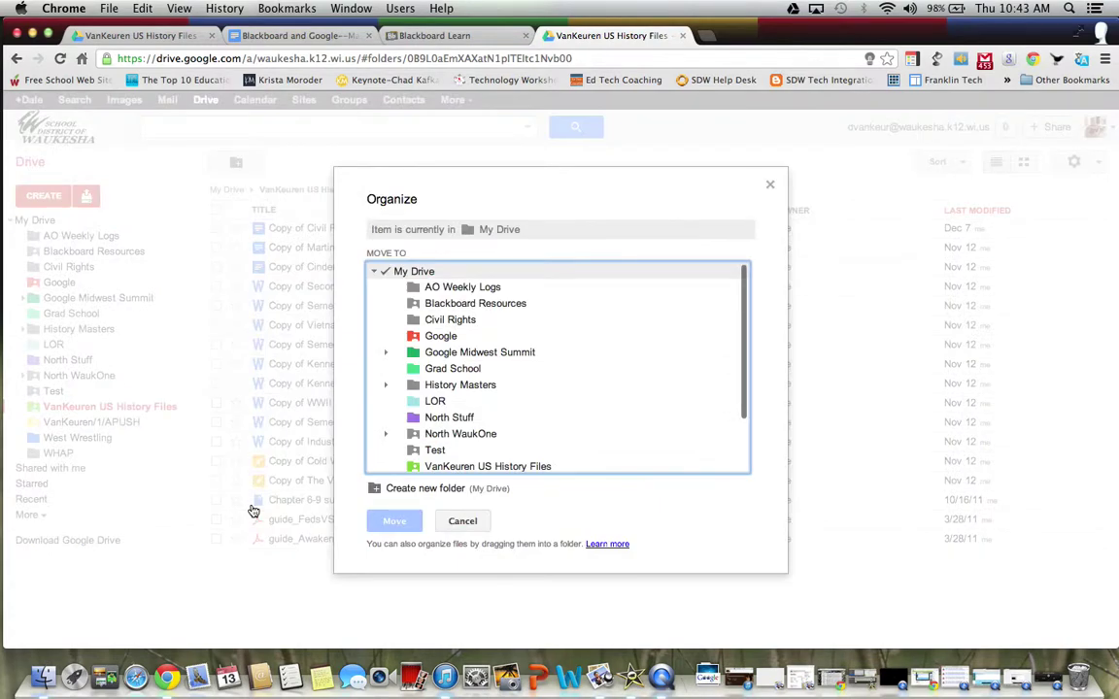
Look through the possible destination folders, expand Folders shared with me, and close the Organize dialog without moving the folder
scroll(490, 412, down, 2)
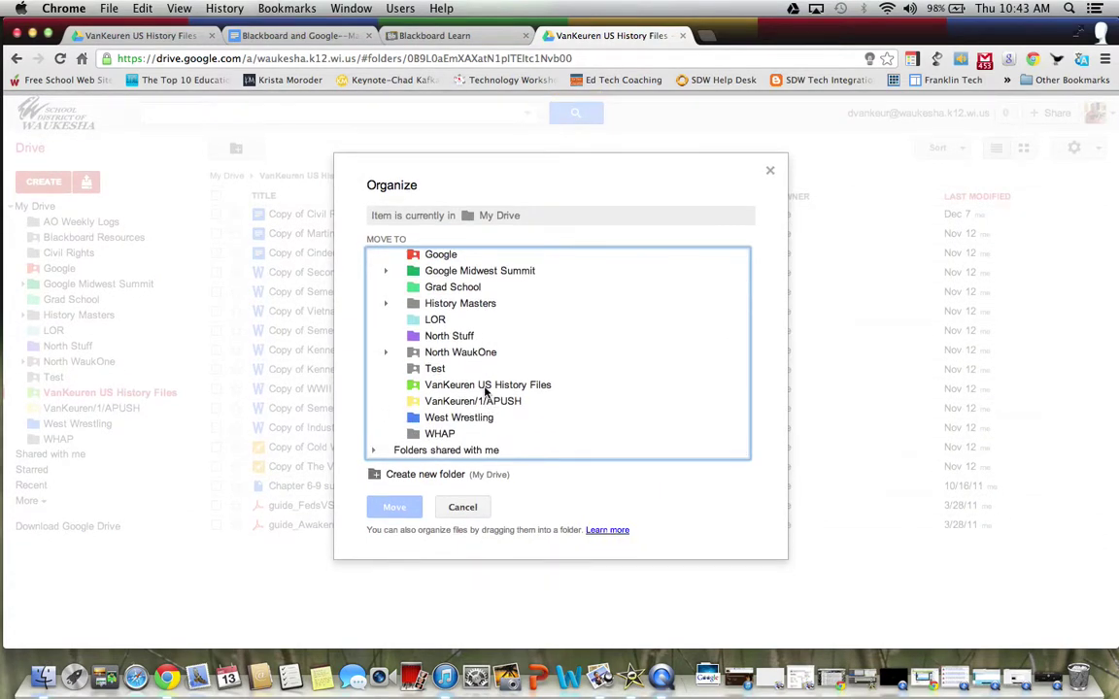
scroll(484, 391, up, 2)
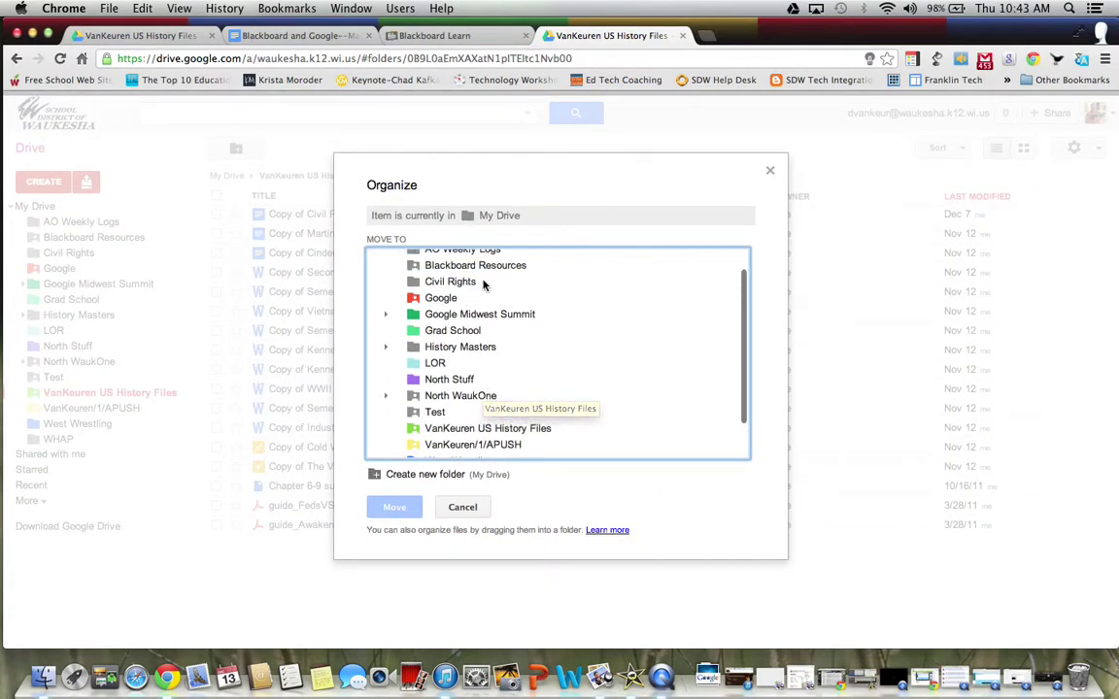
scroll(484, 286, down, 2)
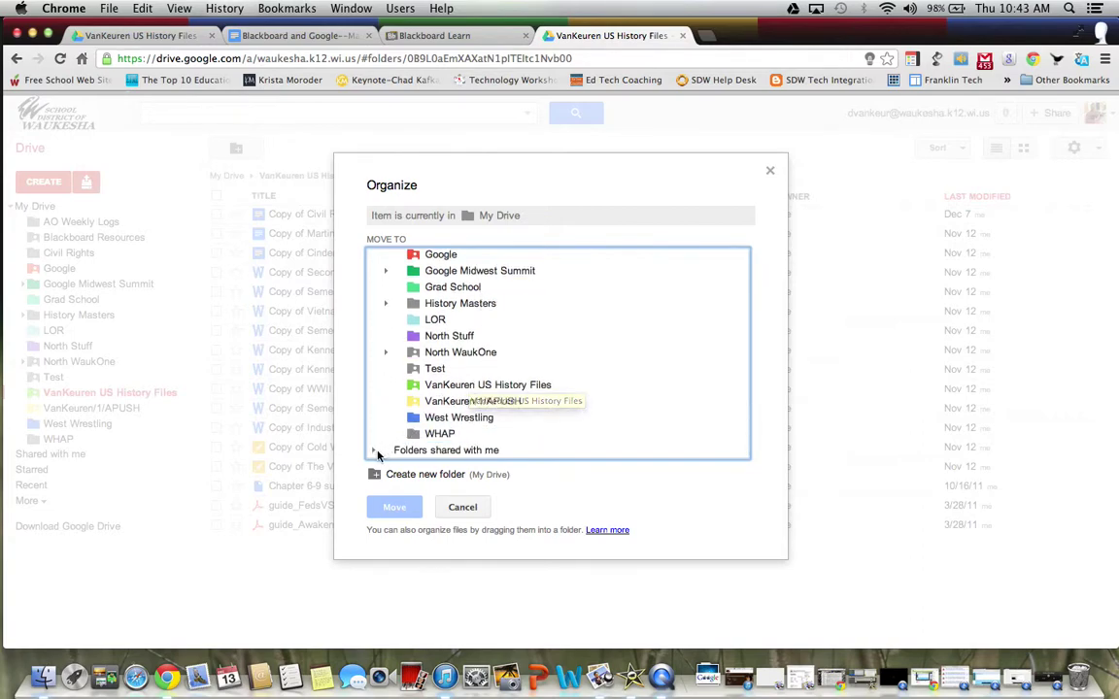
click(375, 451)
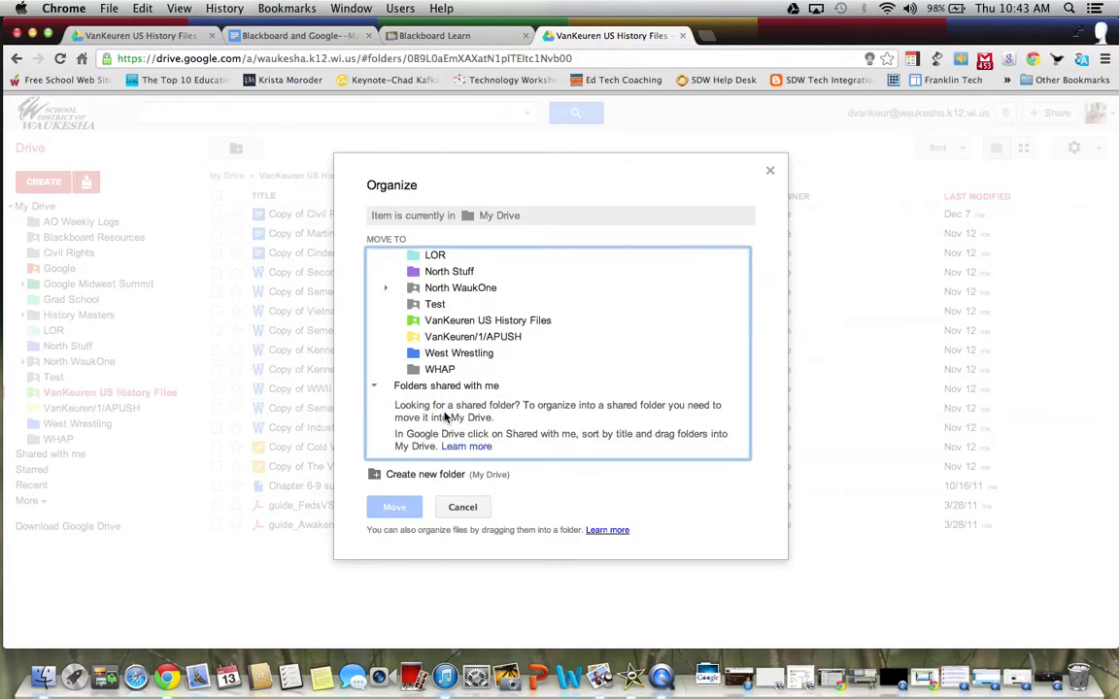
scroll(447, 408, up, 5)
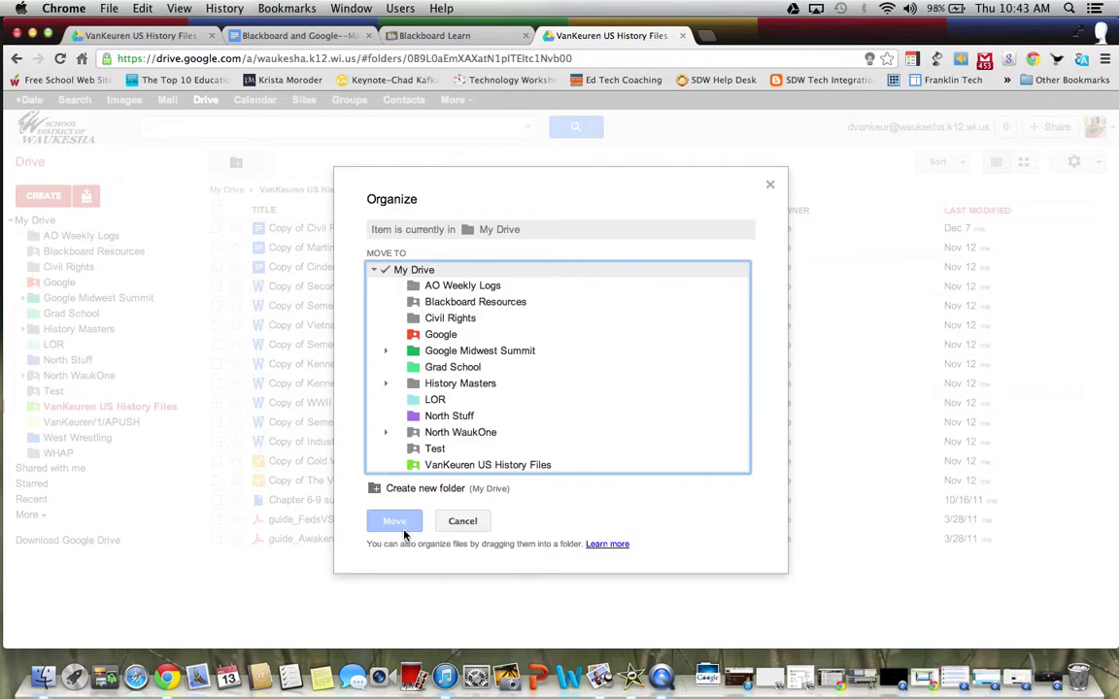
click(462, 521)
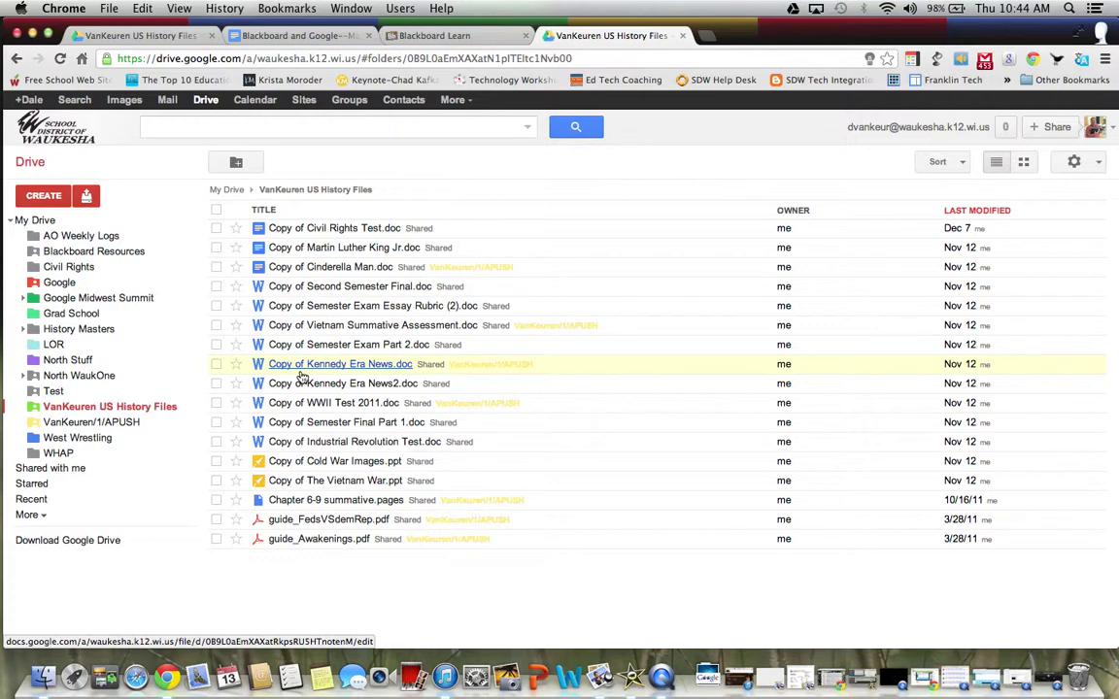
Switch back to Blackboard and open the "here" link in the Test Folder item to view the shared folder again
click(438, 36)
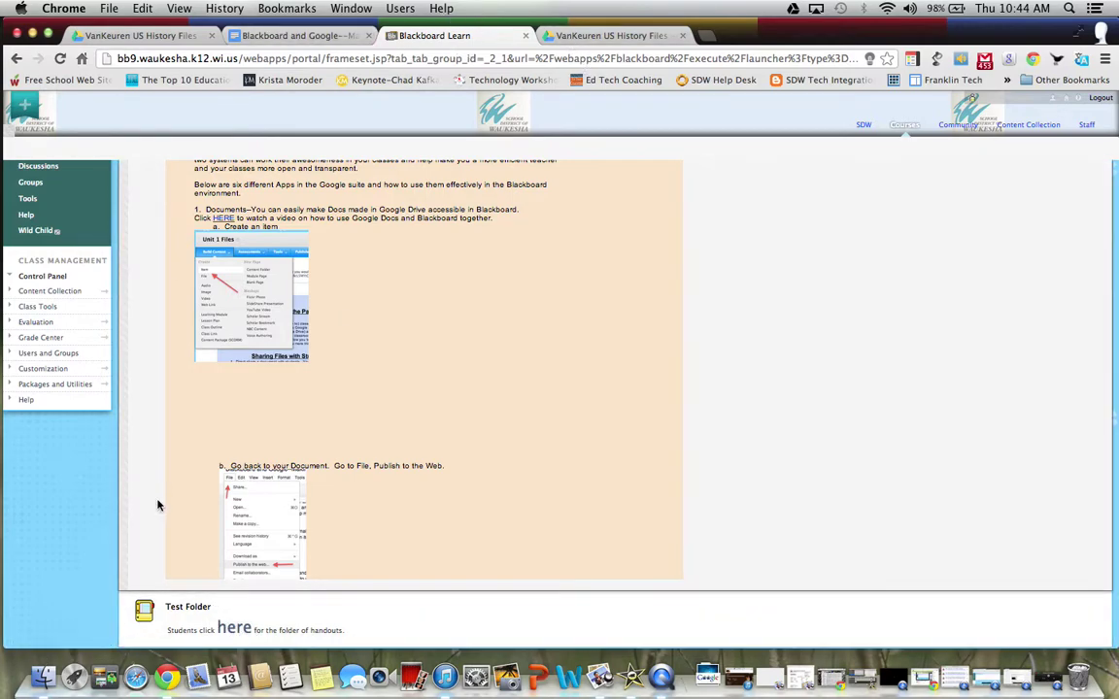
click(233, 630)
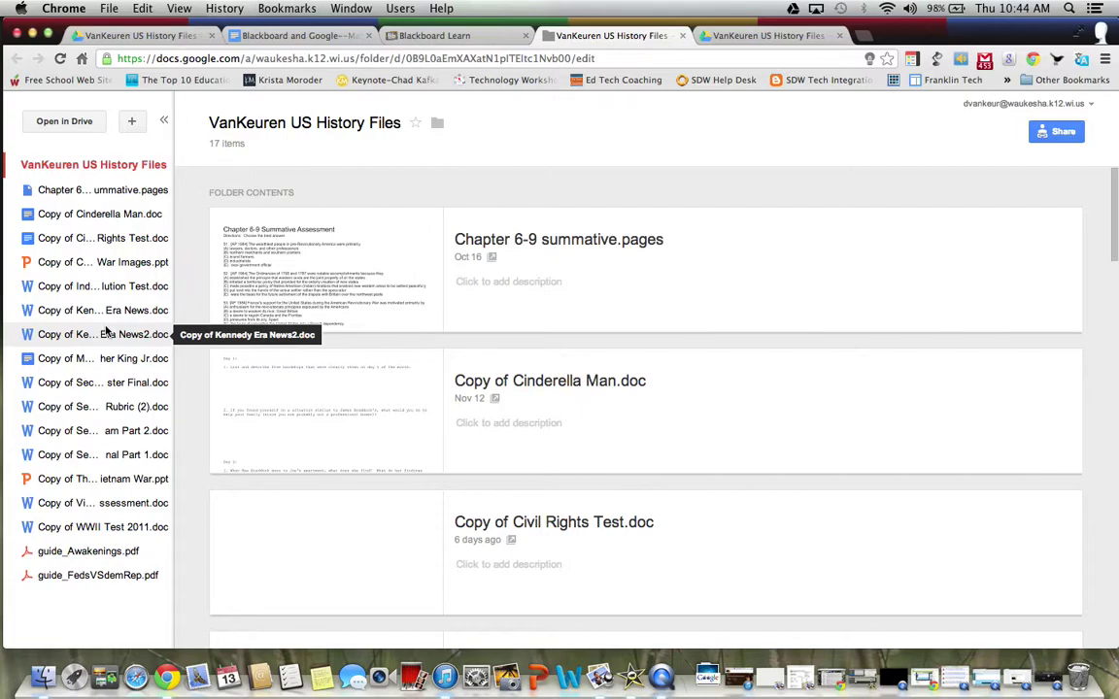
key(ctrl+Up)
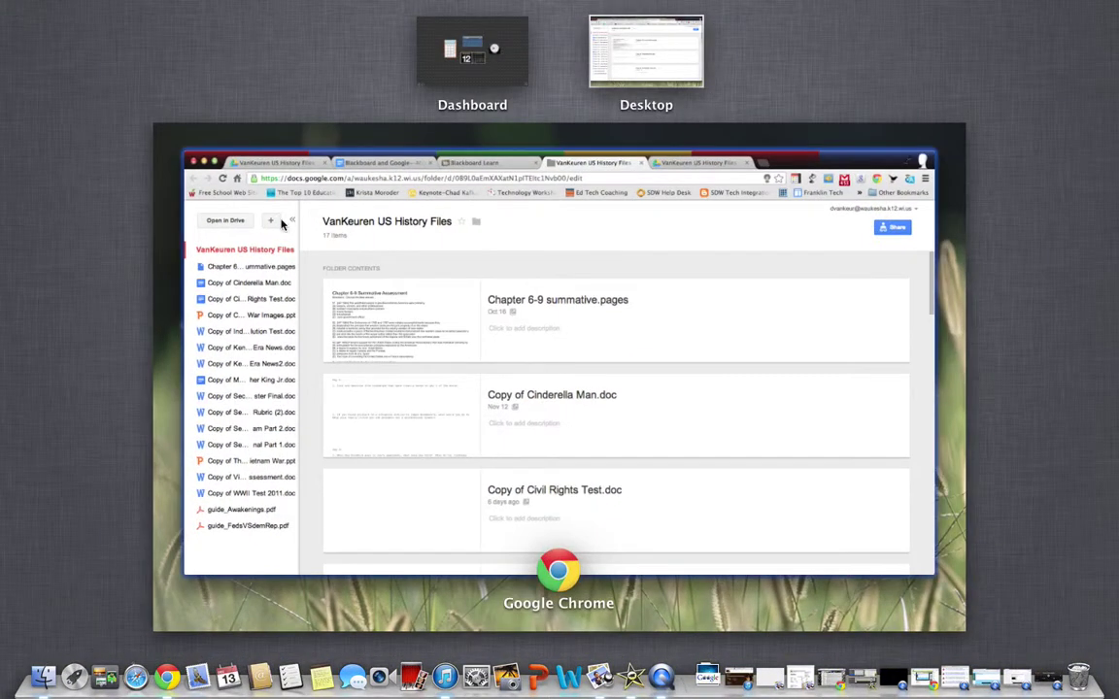
click(281, 225)
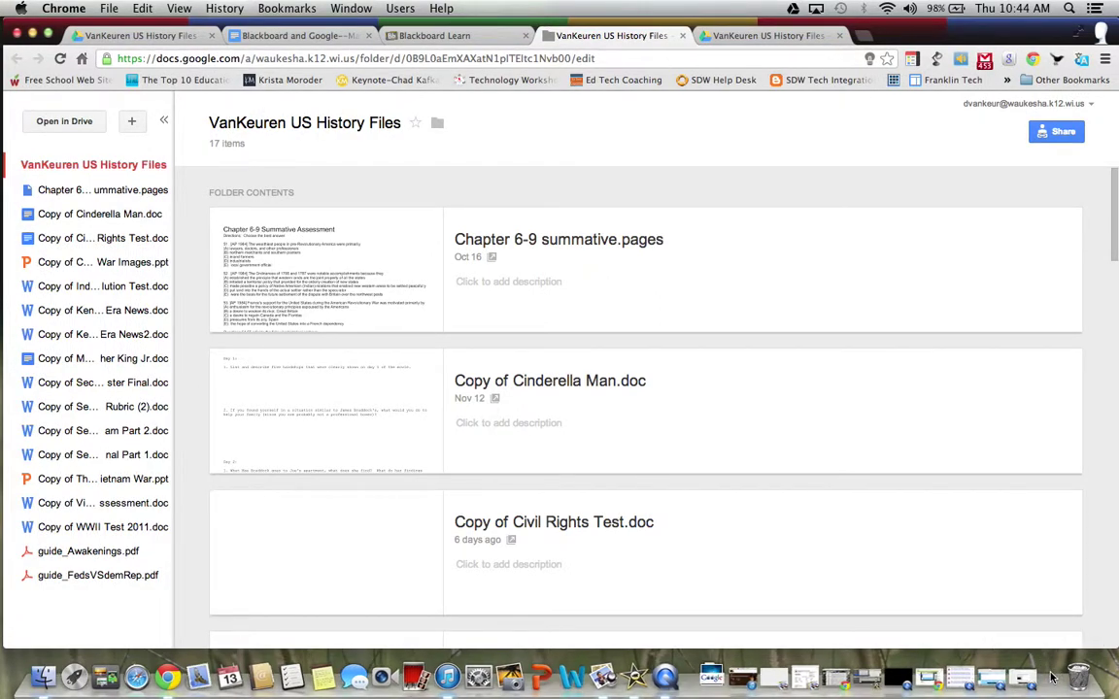